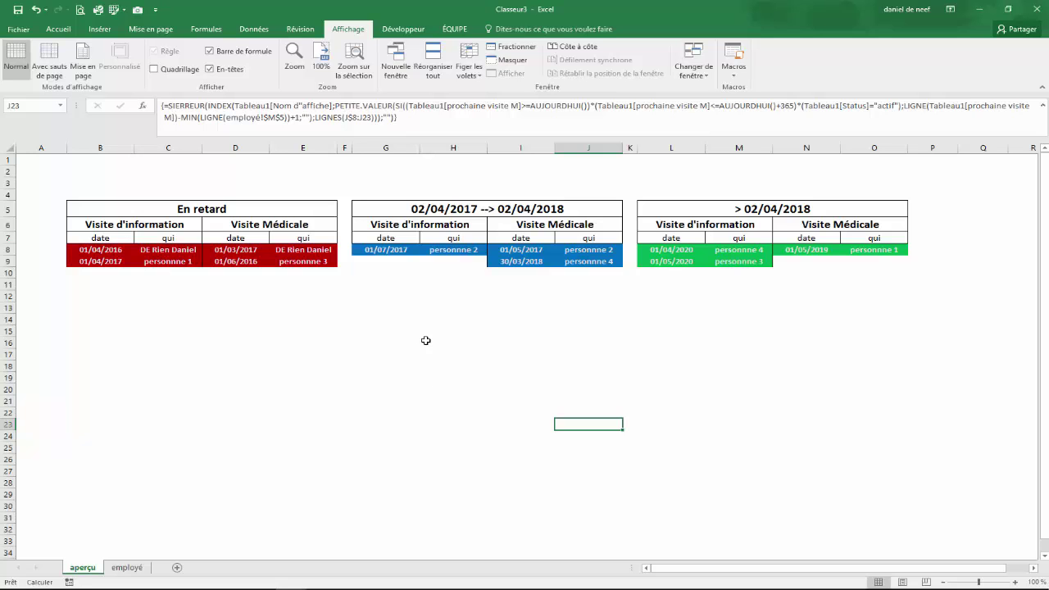
Inspect the array formulas in cells C21, H24, N21 and I21 across the dashboard tables
left_click(187, 367)
left_click(507, 391)
left_click(804, 379)
left_click(473, 437)
left_click(184, 402)
left_click(512, 401)
left_click(803, 401)
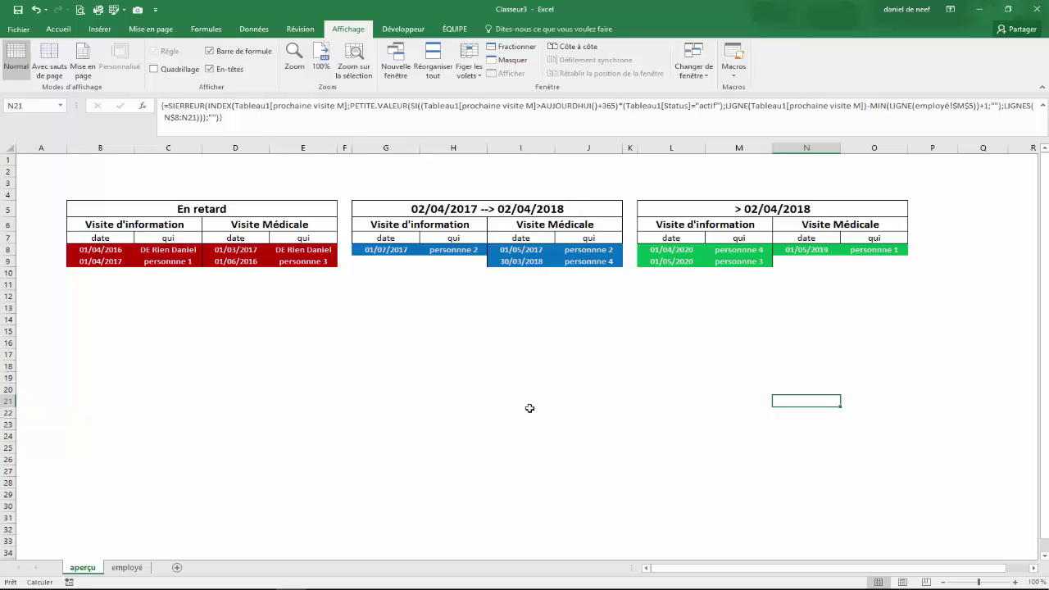
left_click(519, 400)
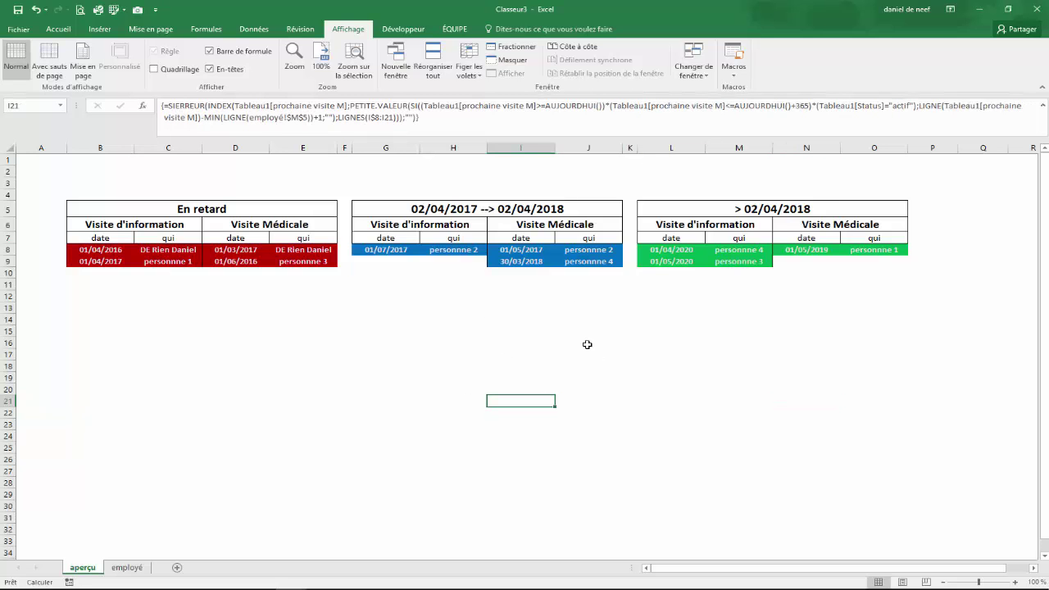
Delete J18's formula while comparing cells in column J, then restore it with Ctrl+Z
key("Right")
key("Up")
key("Up")
key("Up")
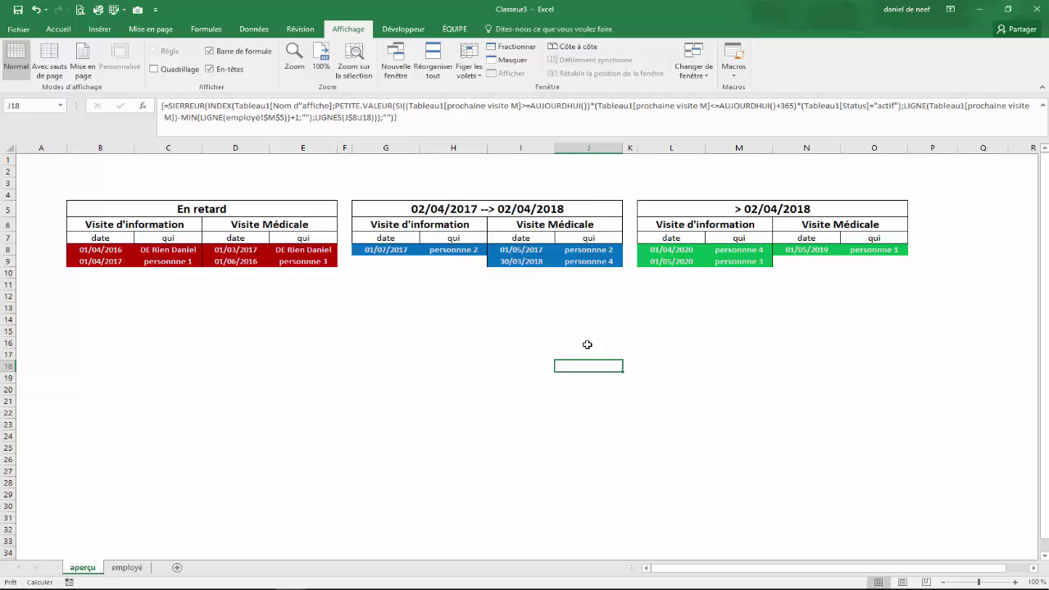
key("Delete")
key("Down")
key("Up")
key("Up")
key("Up")
key("Down")
key("Down")
key("Down")
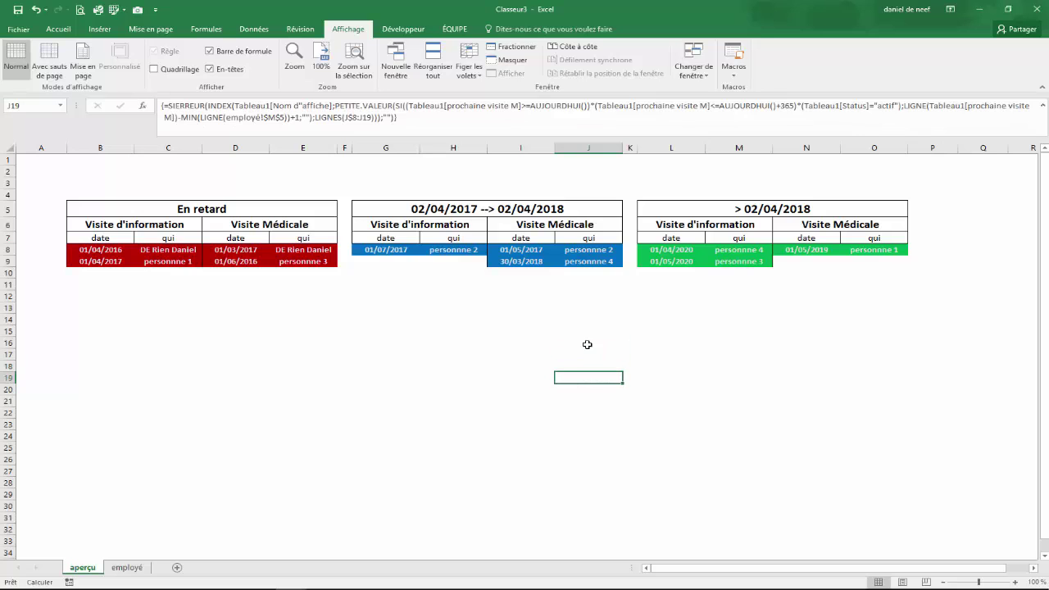
key("Up")
key("Up")
key("Down")
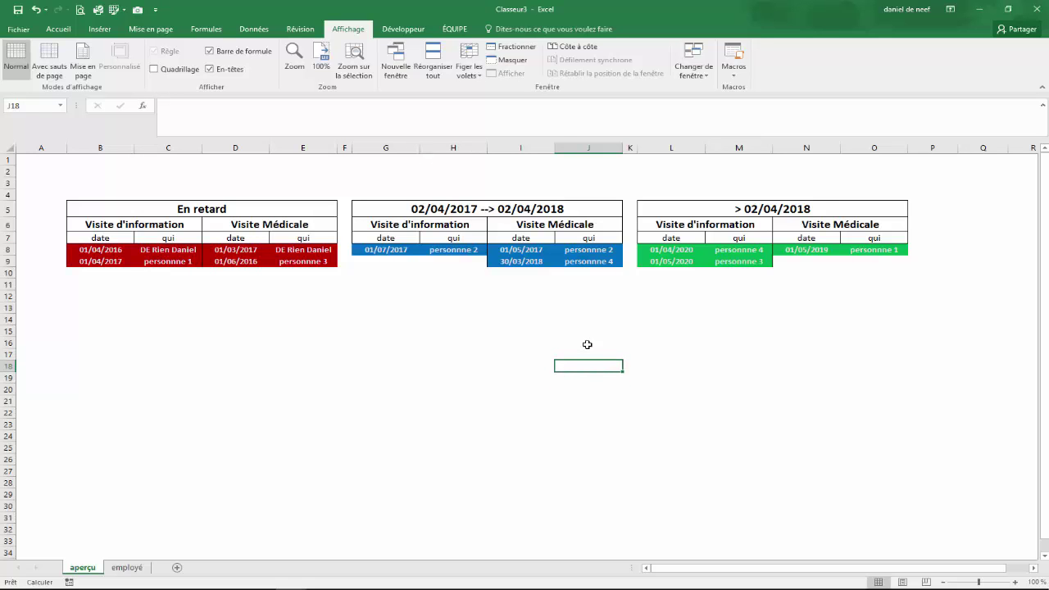
key("ctrl+z")
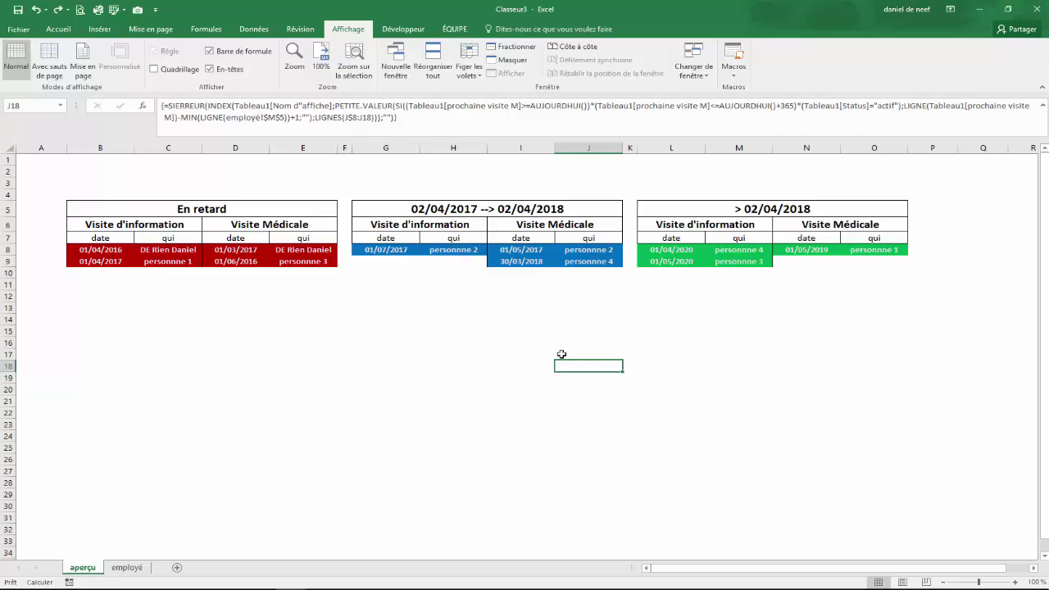
Check the formulas in H18 and J18, then select the entire worksheet
left_click(483, 365)
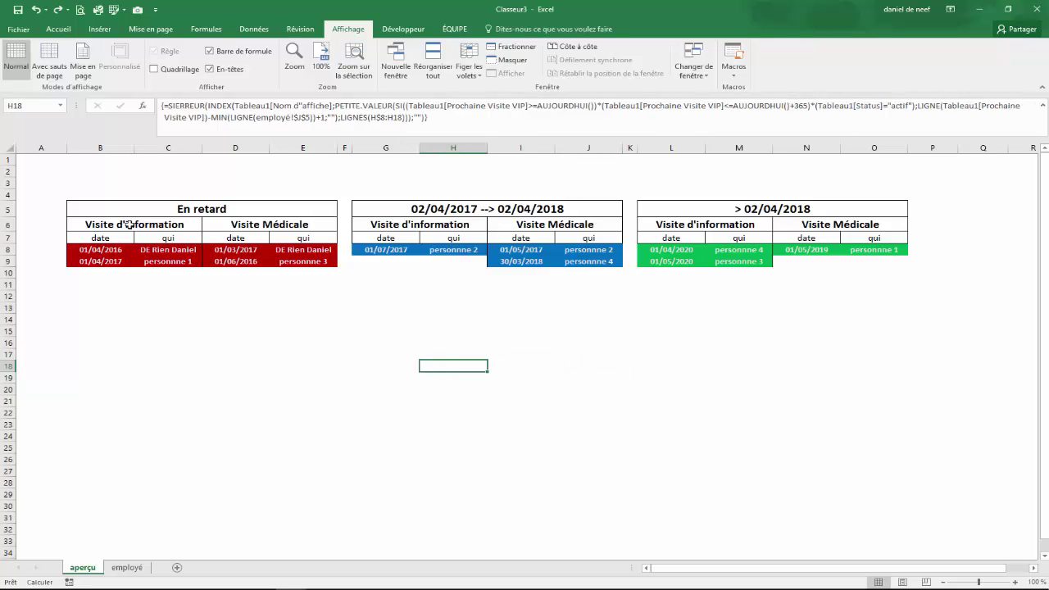
left_click(561, 366)
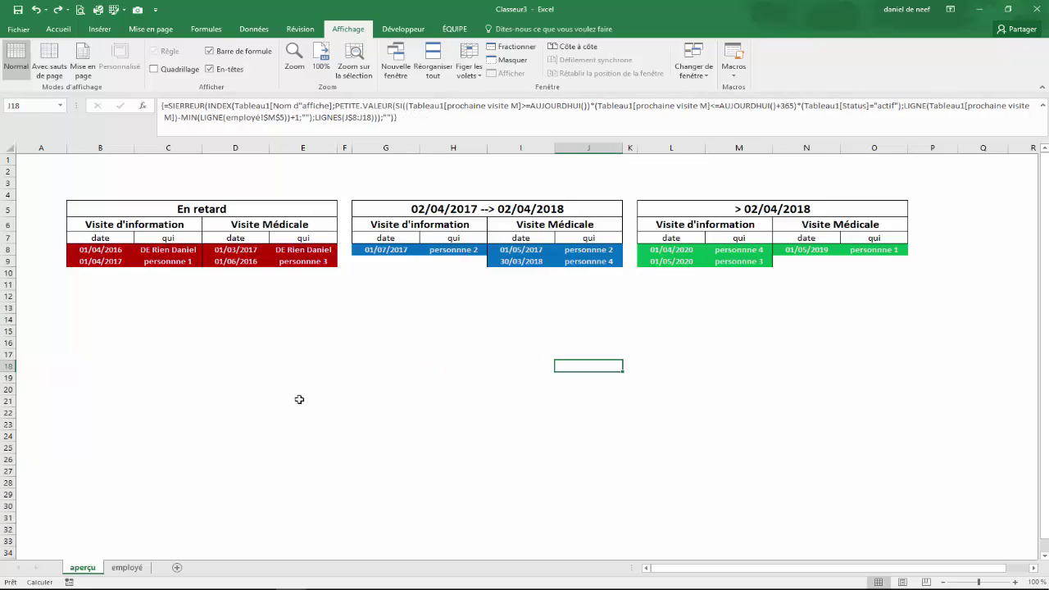
left_click(12, 149)
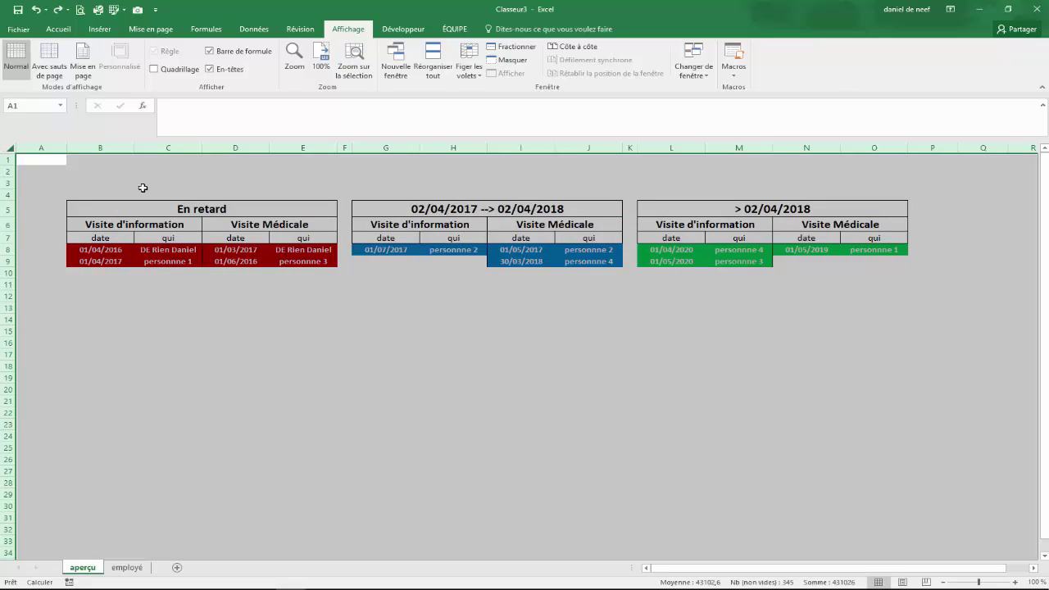
Clear Verrouillée under Format de cellule > Protection for every cell on the sheet
right_click(13, 149)
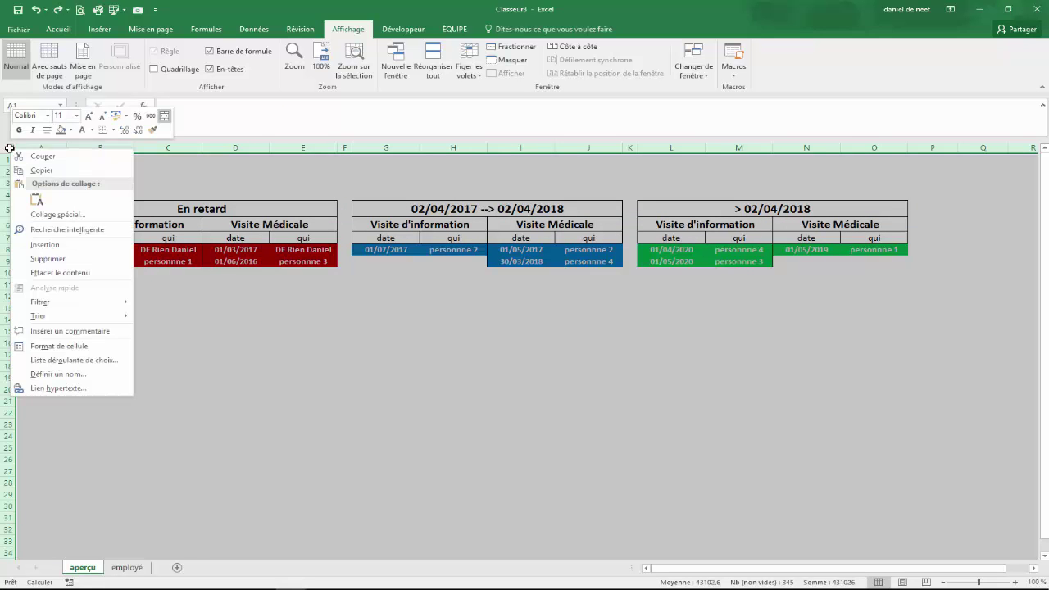
left_click(95, 352)
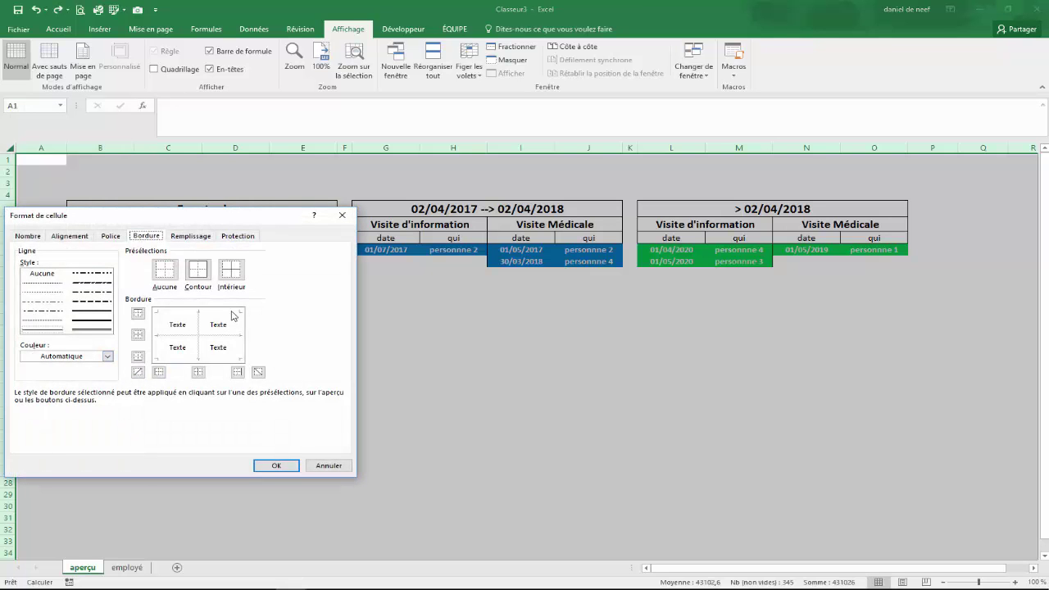
left_click(243, 237)
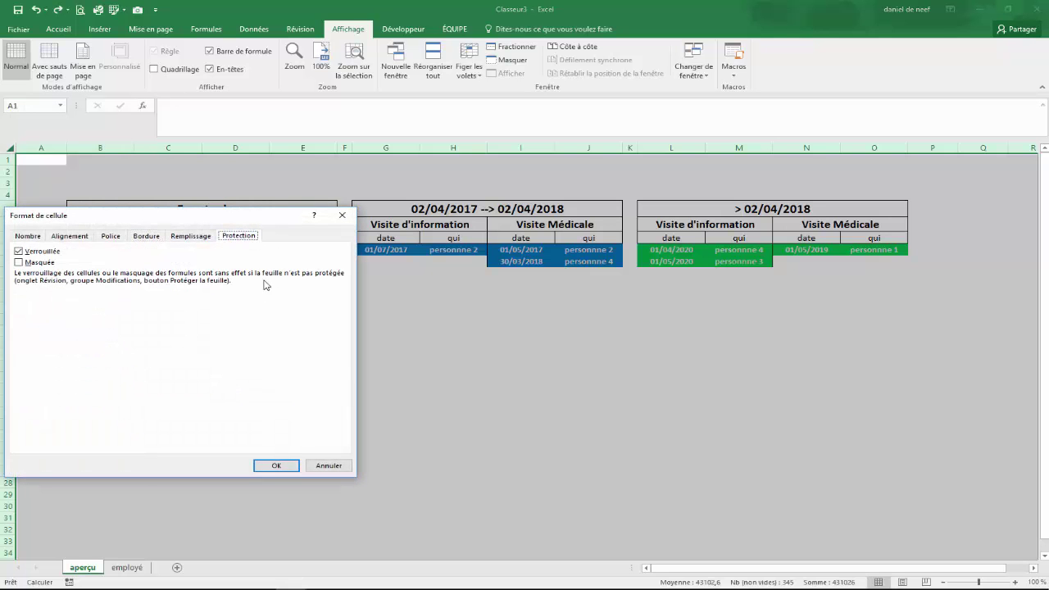
left_click(23, 254)
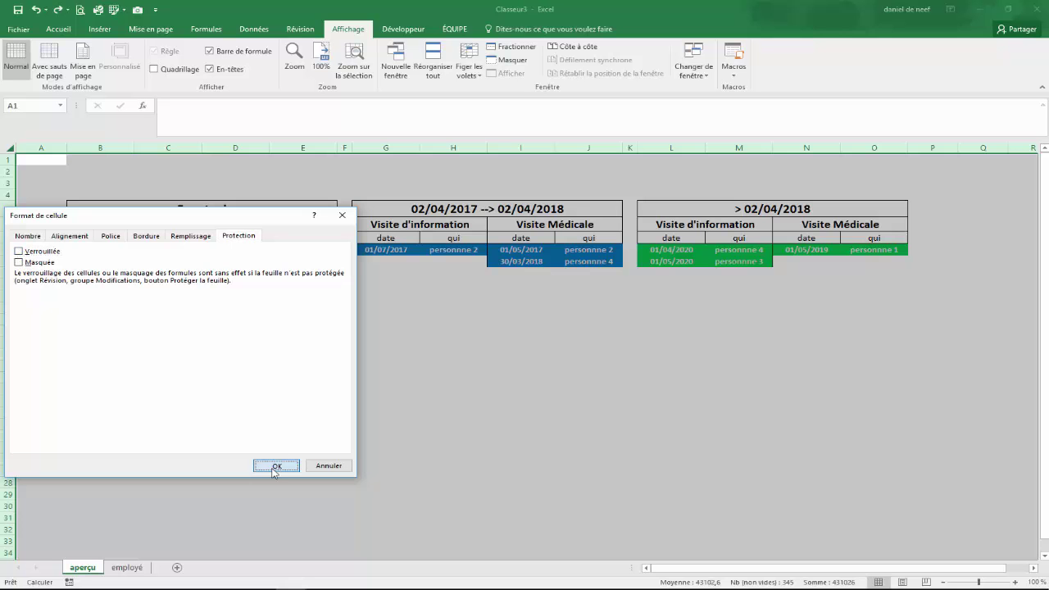
left_click(277, 466)
Inspect the formula in cell O34 further down the sheet
left_click(406, 407)
scroll(670, 293, "down", 3)
left_click(844, 438)
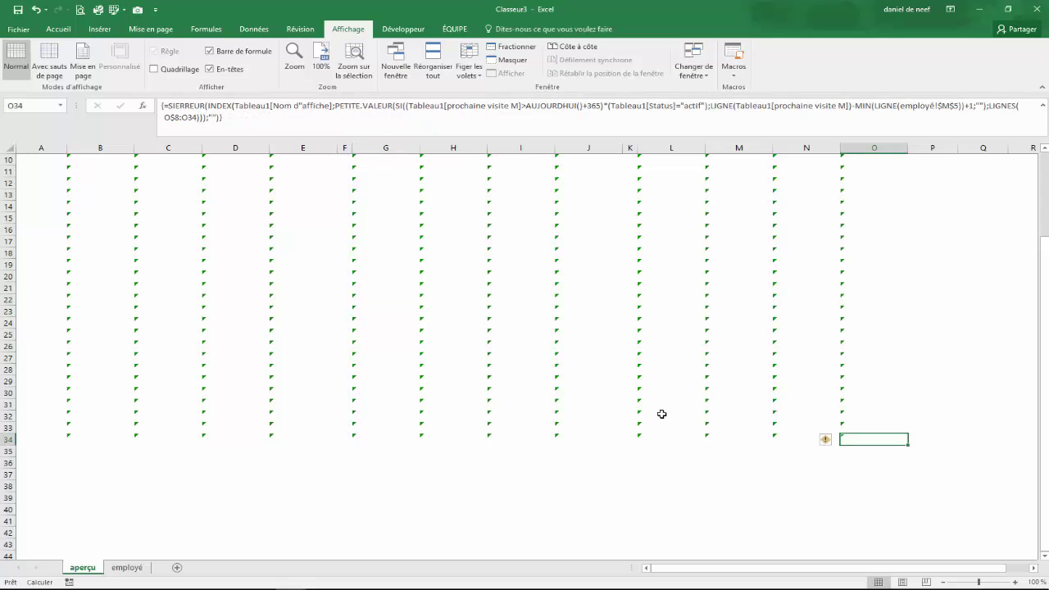
Select B8:O34 and re-check Verrouillée in Format de cellule to lock the formula range
scroll(496, 354, "up", 3)
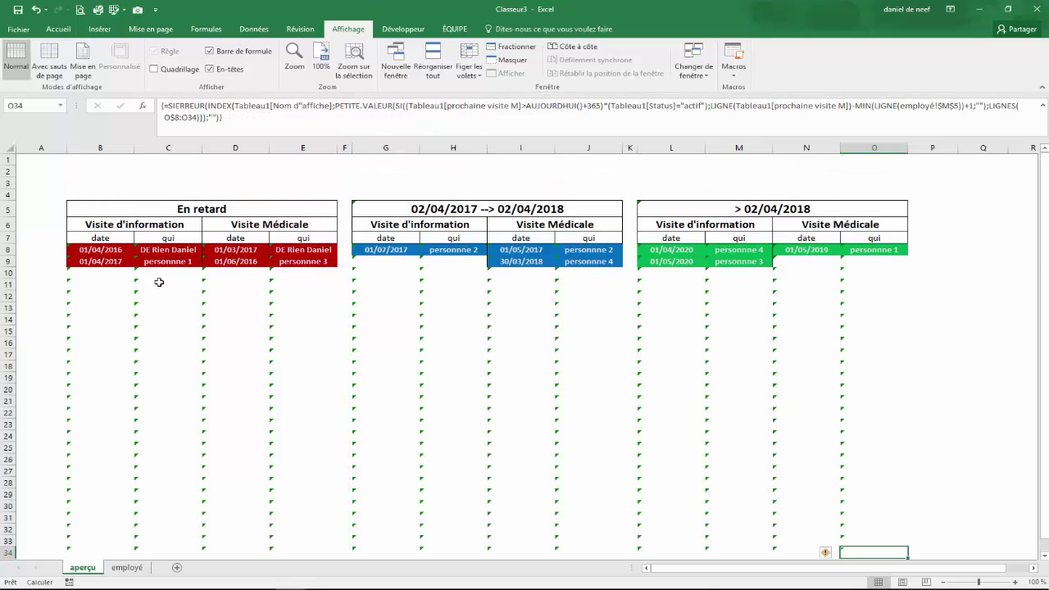
left_click_drag(82, 247, 853, 415)
scroll(824, 406, "up", 4)
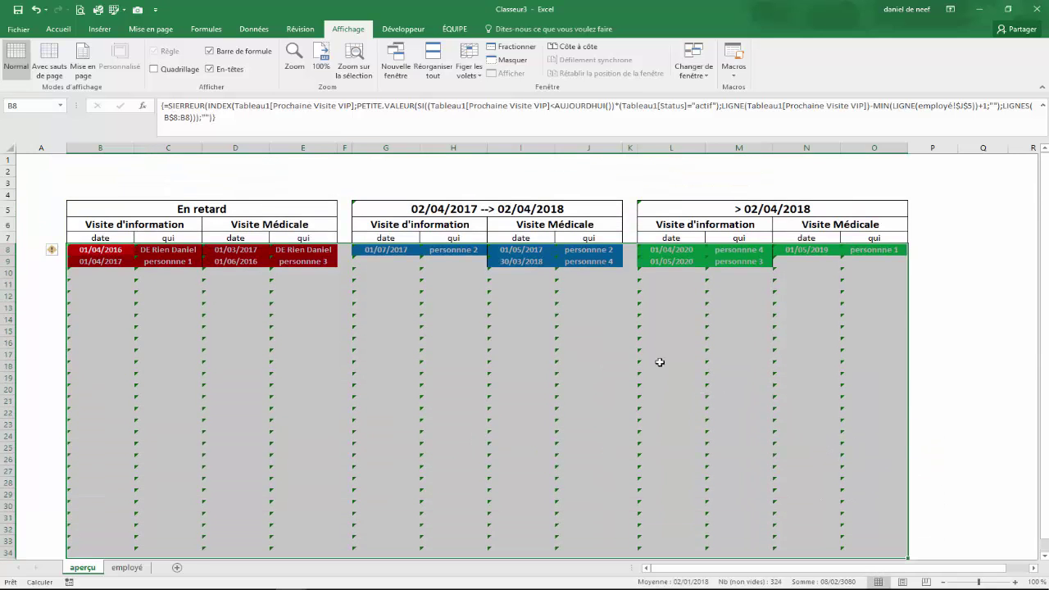
right_click(463, 319)
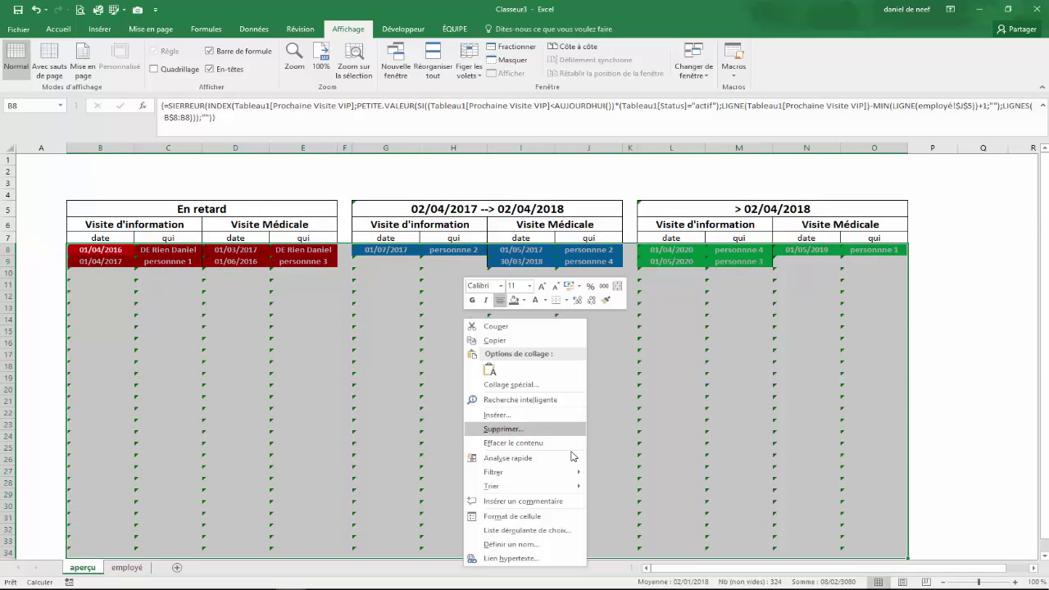
left_click(539, 525)
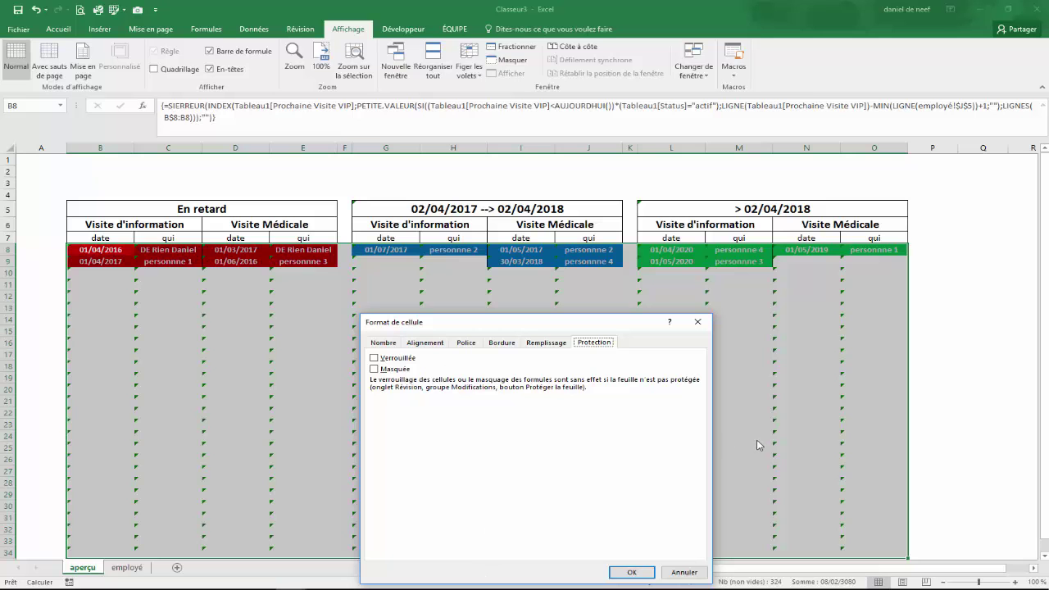
left_click(374, 359)
left_click(631, 572)
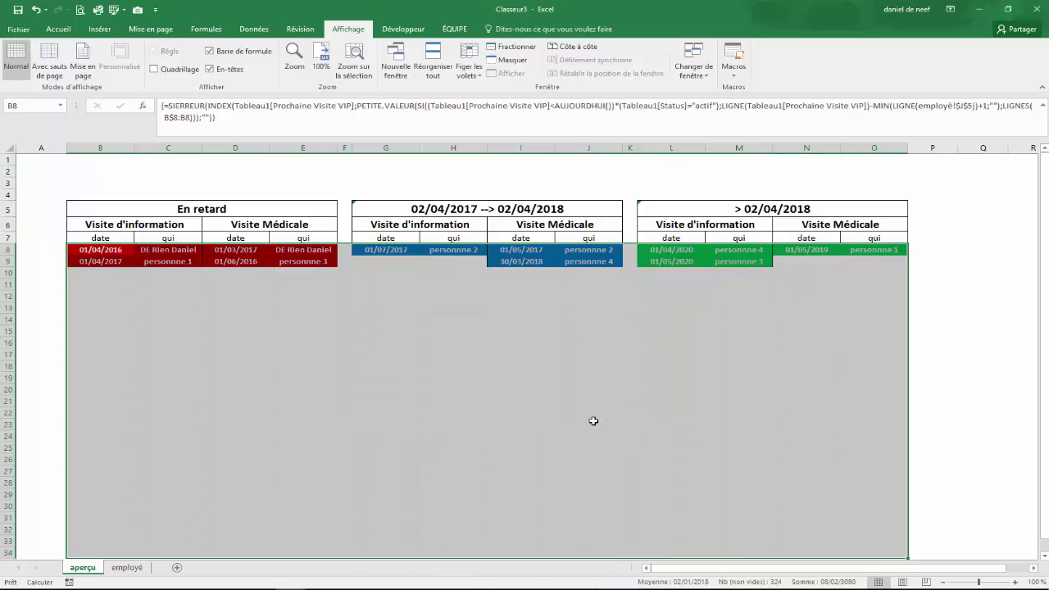
left_click(595, 426)
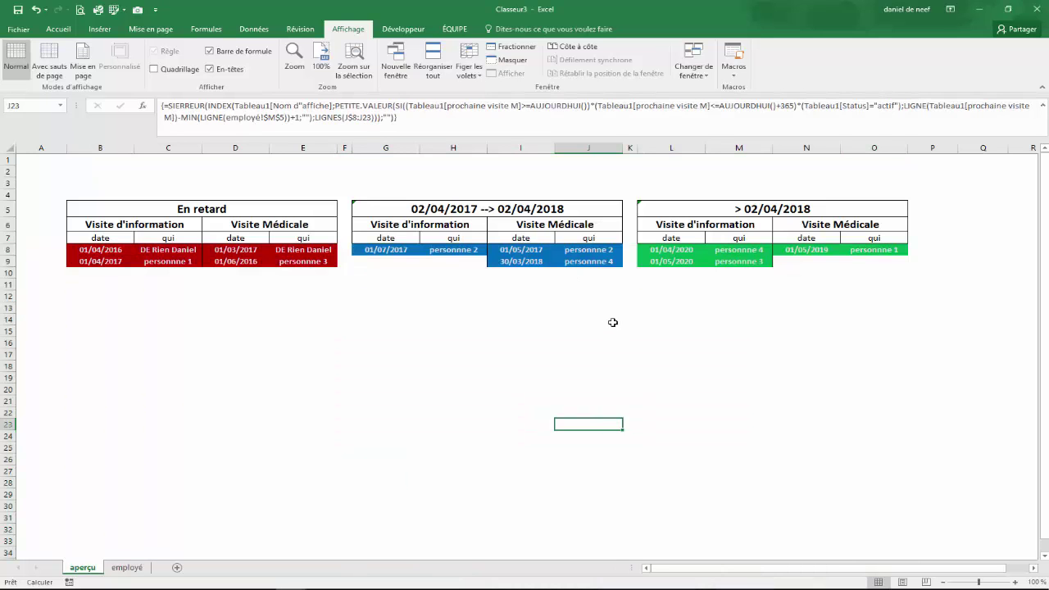
Use Révision > Protéger la feuille to set a sheet password and confirm it
left_click(290, 31)
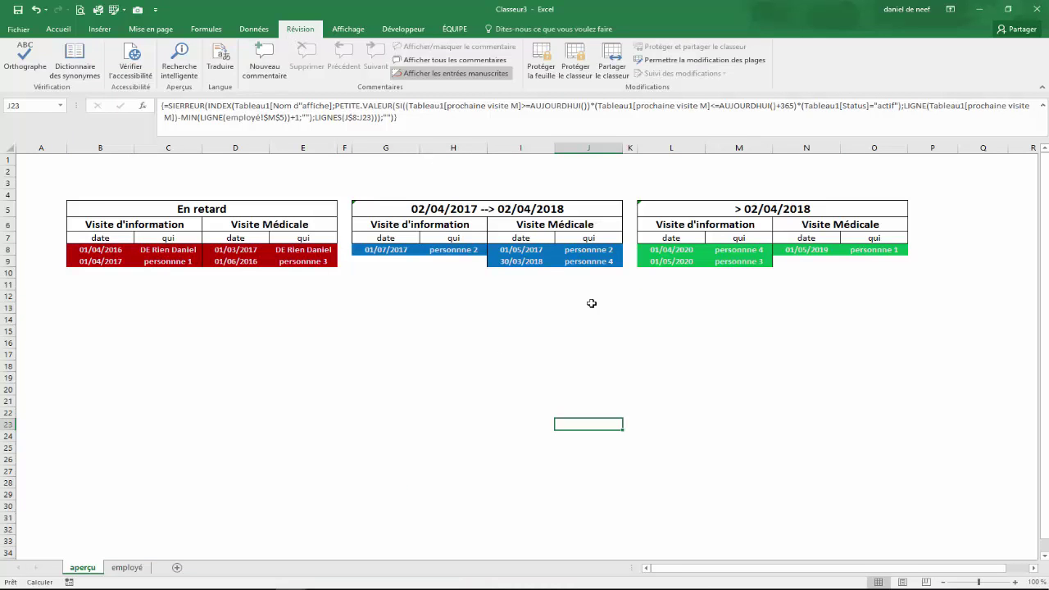
left_click(549, 69)
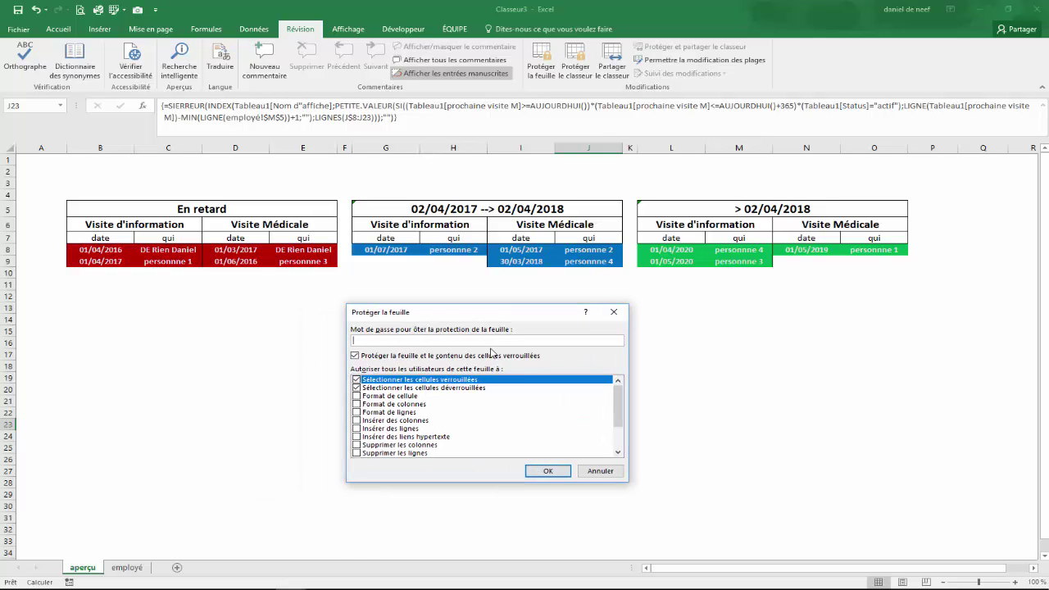
mouse_move(618, 402)
left_mouse_down()
mouse_move(616, 432)
mouse_move(616, 398)
left_mouse_up()
left_click(547, 470)
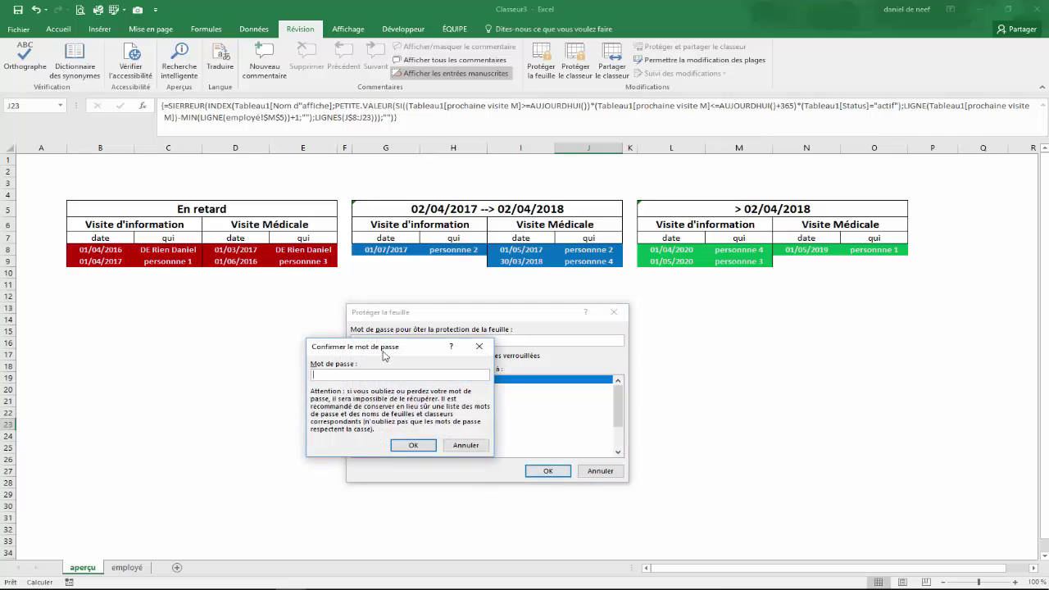
left_click_drag(371, 354, 277, 338)
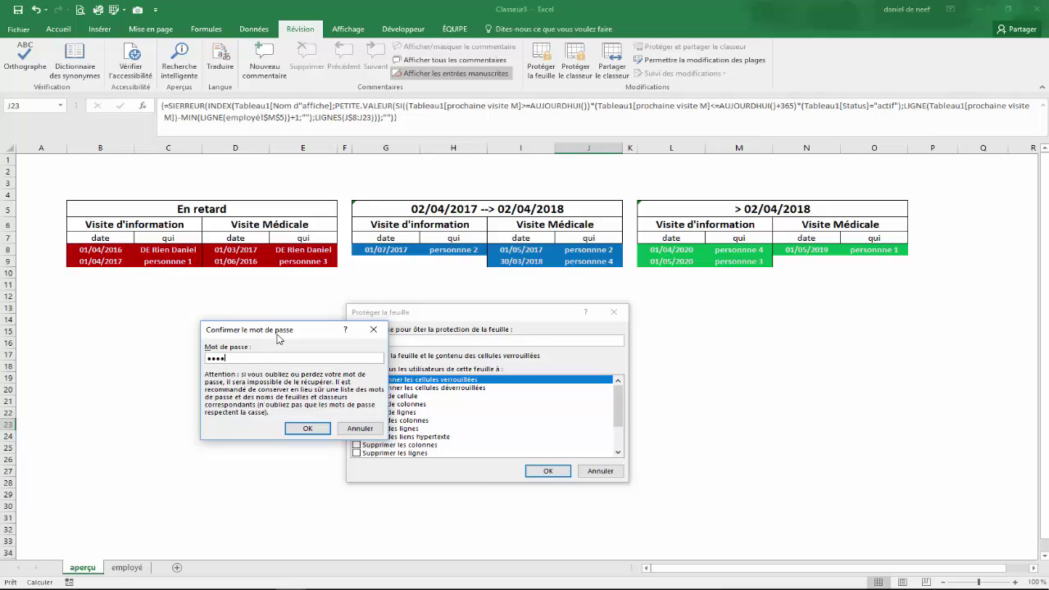
left_click(307, 428)
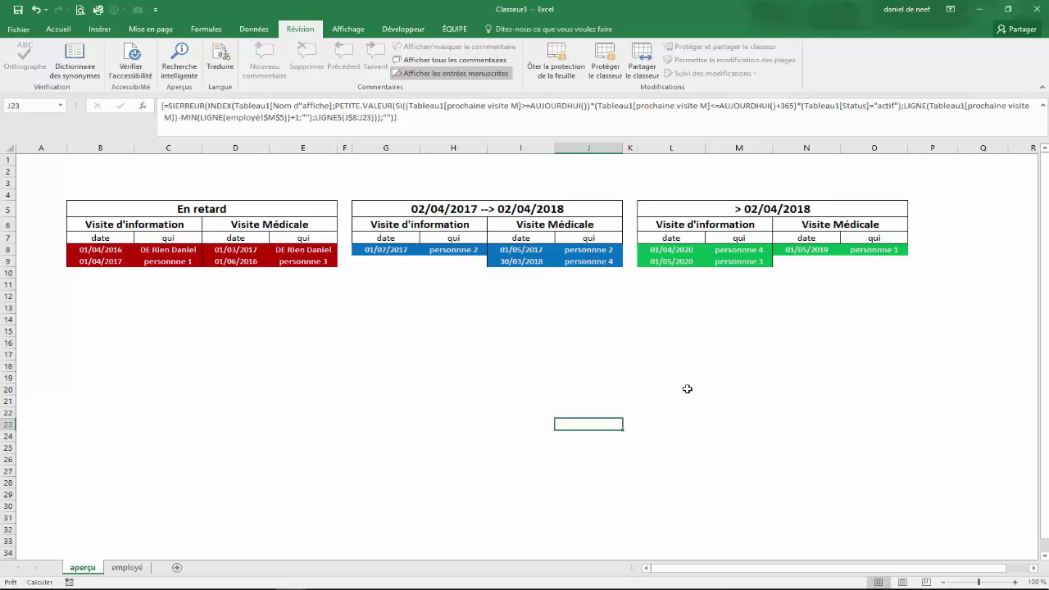
left_click(516, 344)
left_click(470, 435)
left_click(262, 415)
left_click(516, 426)
left_click(742, 426)
left_click(454, 441)
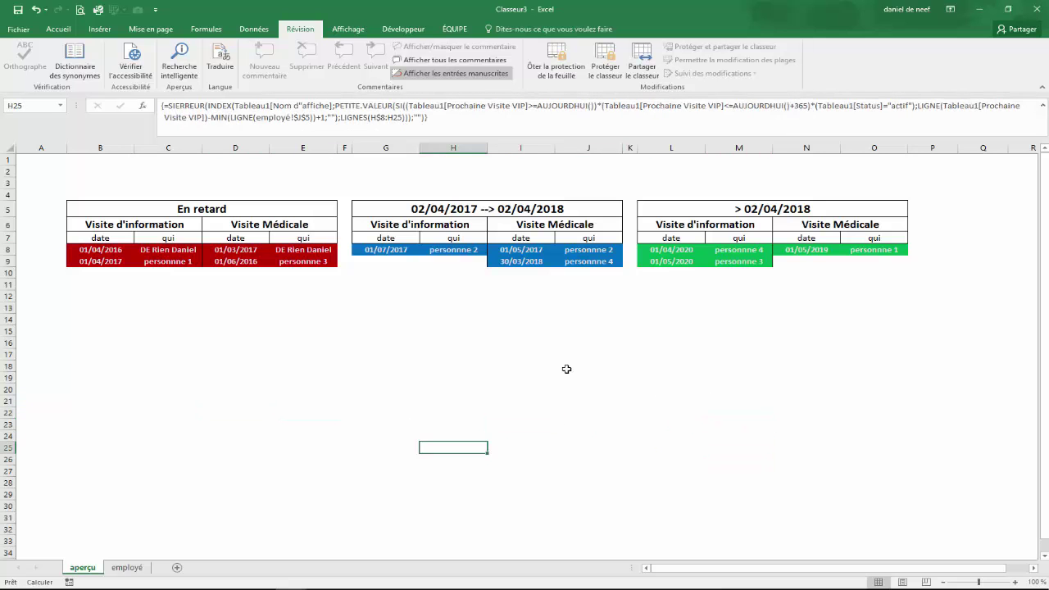
left_click(573, 363)
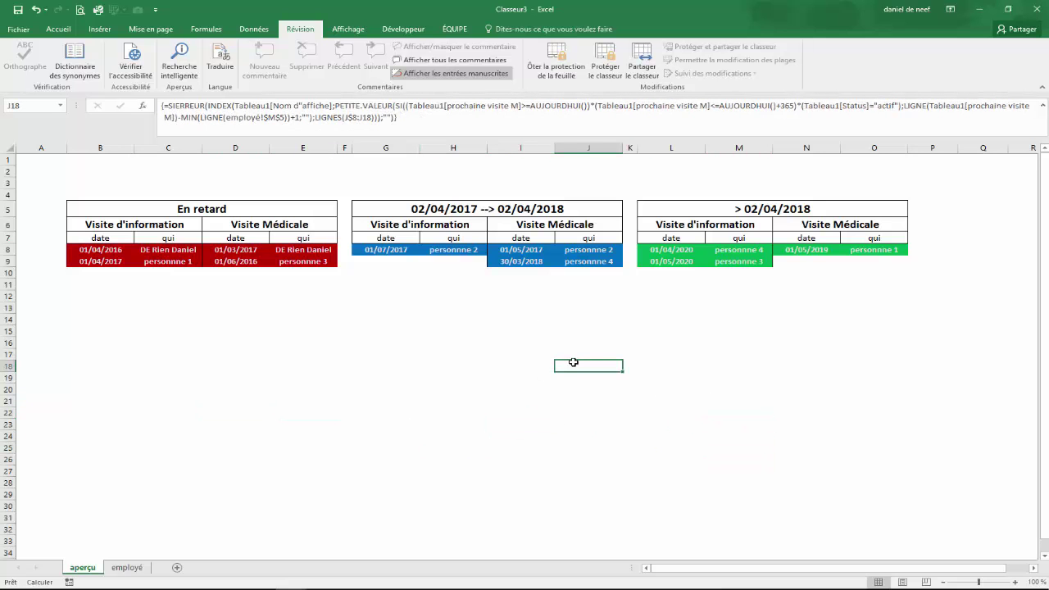
double_click(573, 362)
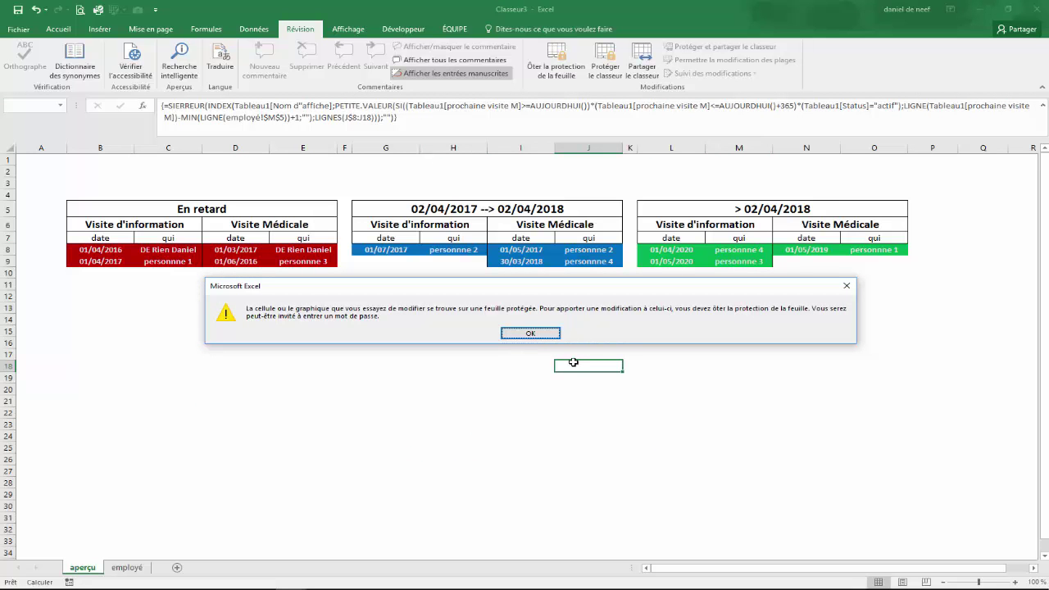
left_click(534, 334)
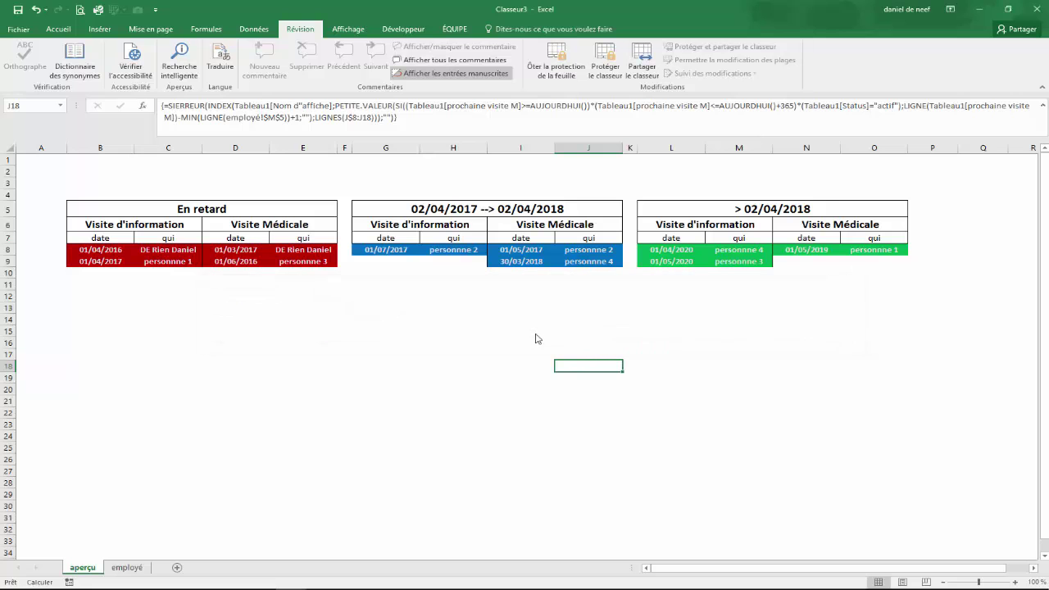
left_click_drag(195, 319, 203, 321)
double_click(203, 321)
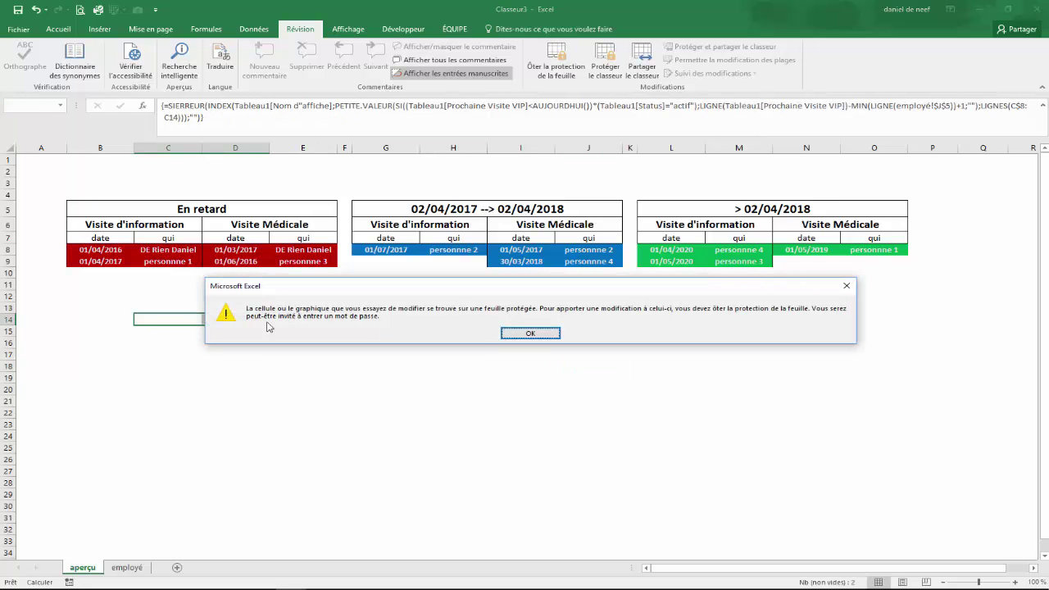
left_click(548, 338)
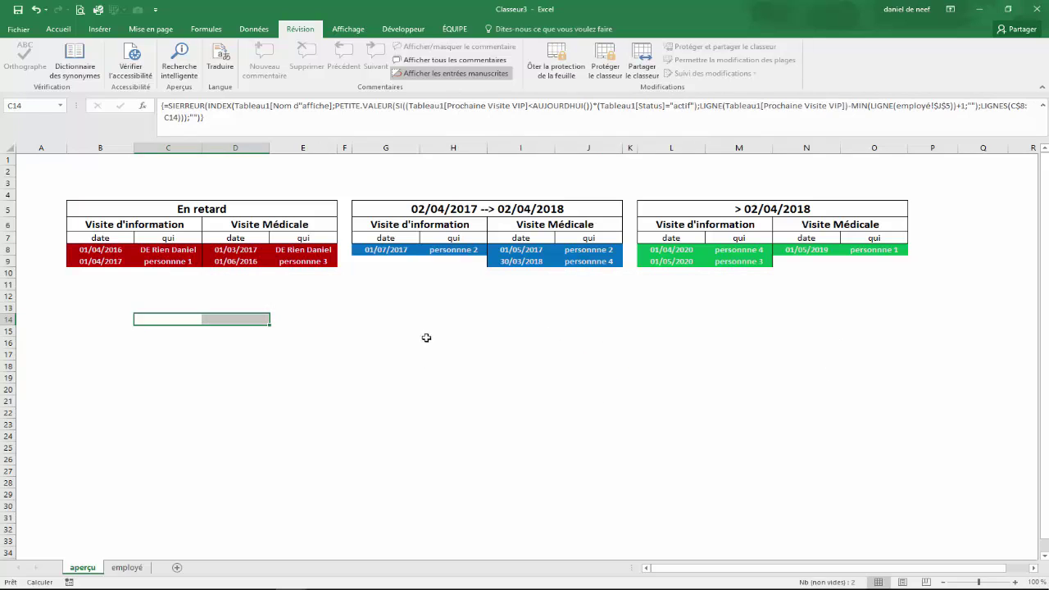
key("Down")
key("Down")
key("Down")
key("Right")
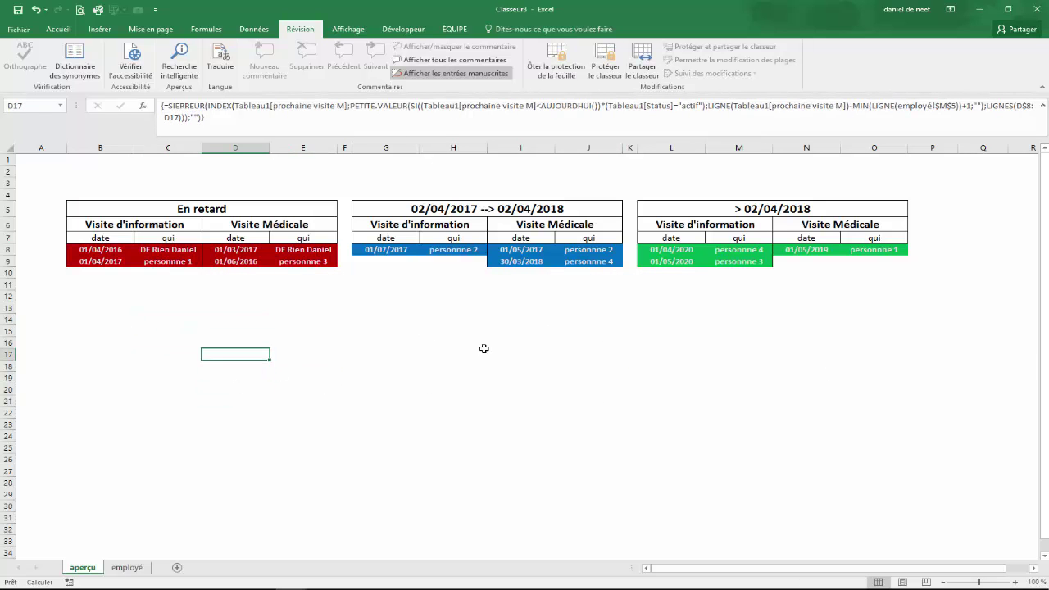
left_click(480, 320)
left_click(451, 187)
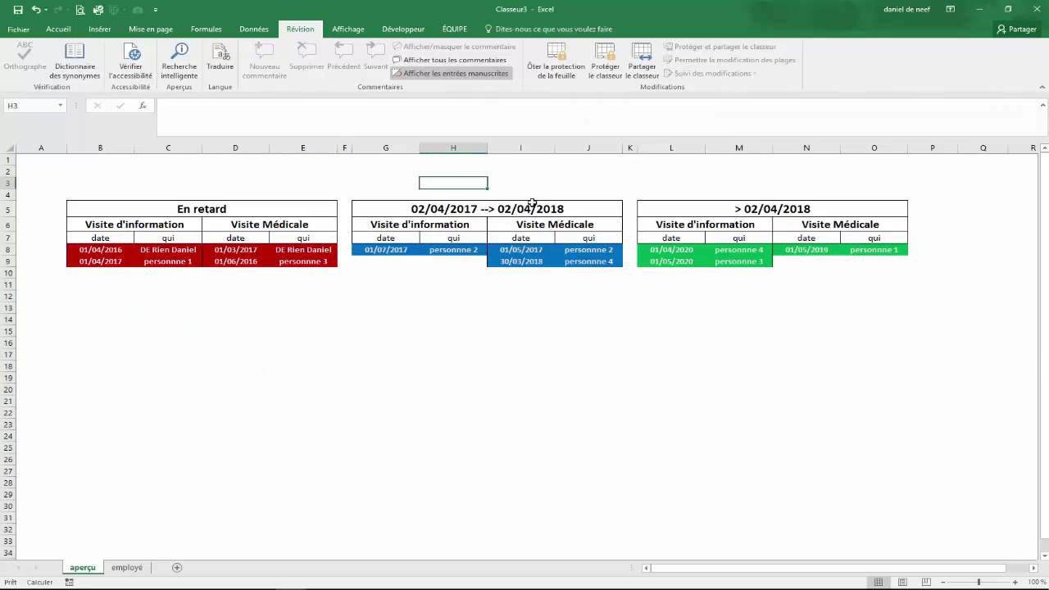
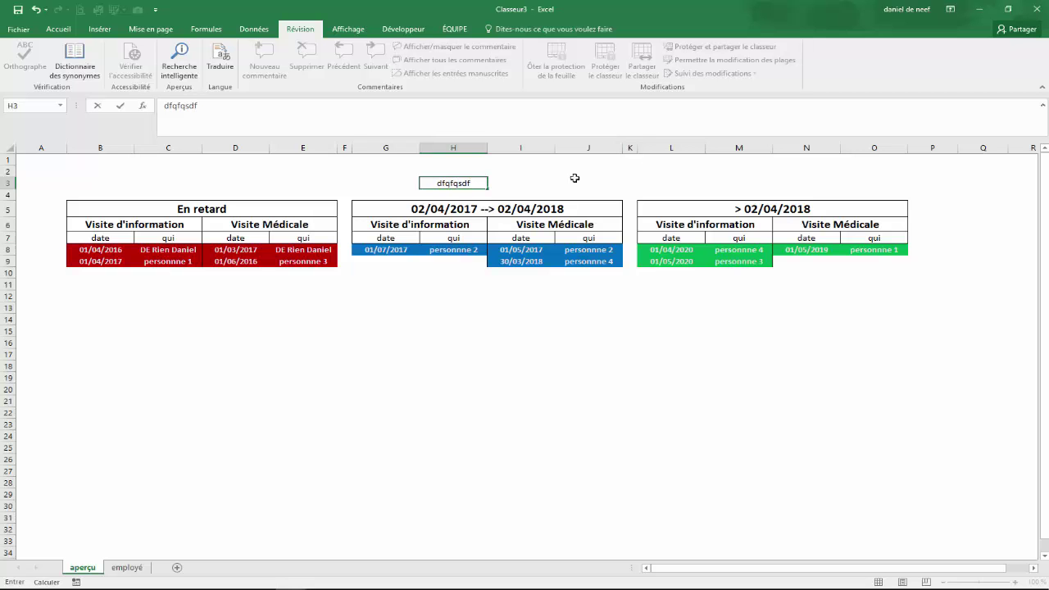
left_click(574, 179)
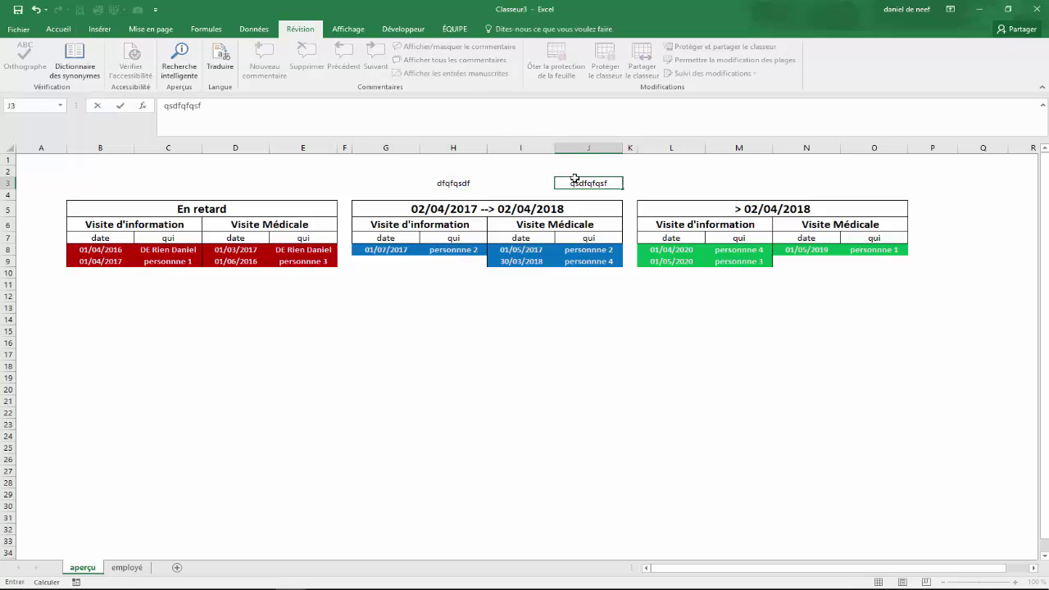
key("Down")
key("Down")
key("Down")
key("Down")
key("Down")
key("Down")
key("Down")
key("Left")
key("Down")
key("Down")
key("Down")
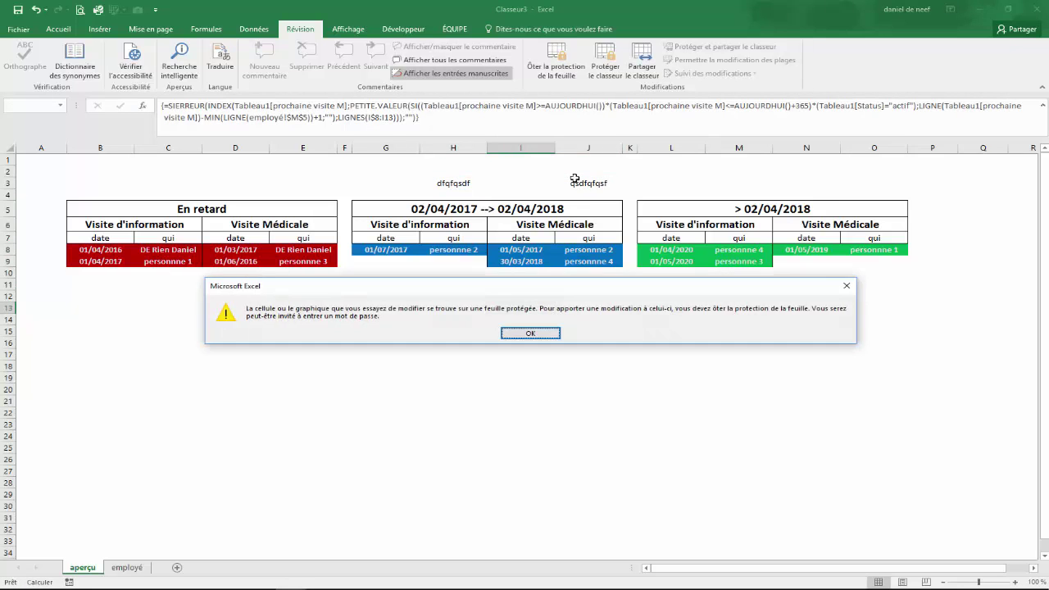
left_click(541, 336)
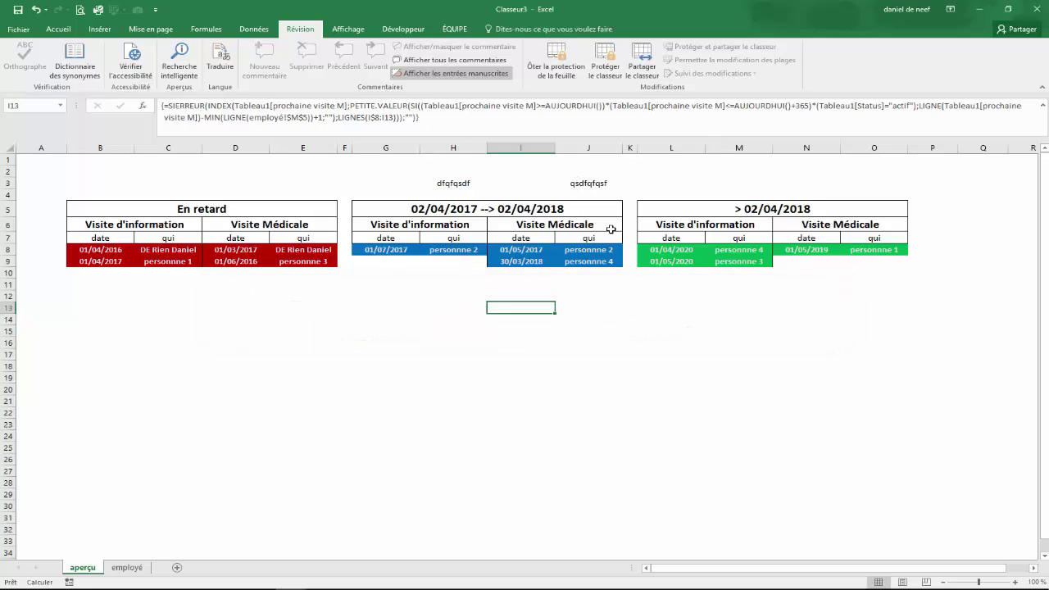
left_click(573, 187)
left_click_drag(457, 183, 595, 194)
key("Delete")
left_click(528, 319)
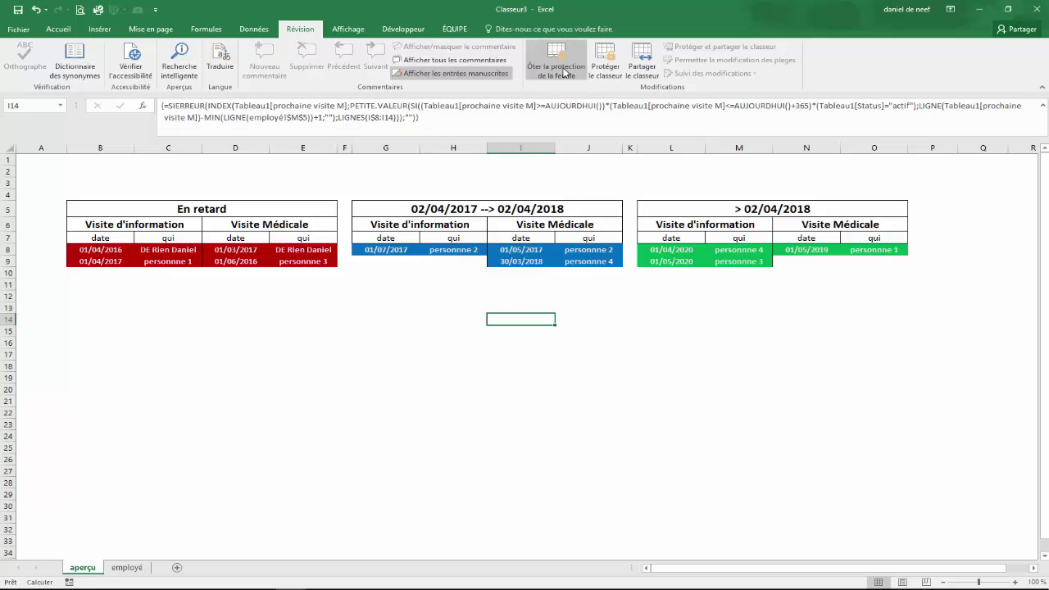
Unprotect the aperçu sheet with Ôter la protection de la feuille and the sheet password
left_click(564, 64)
type("••••••")
left_click(501, 413)
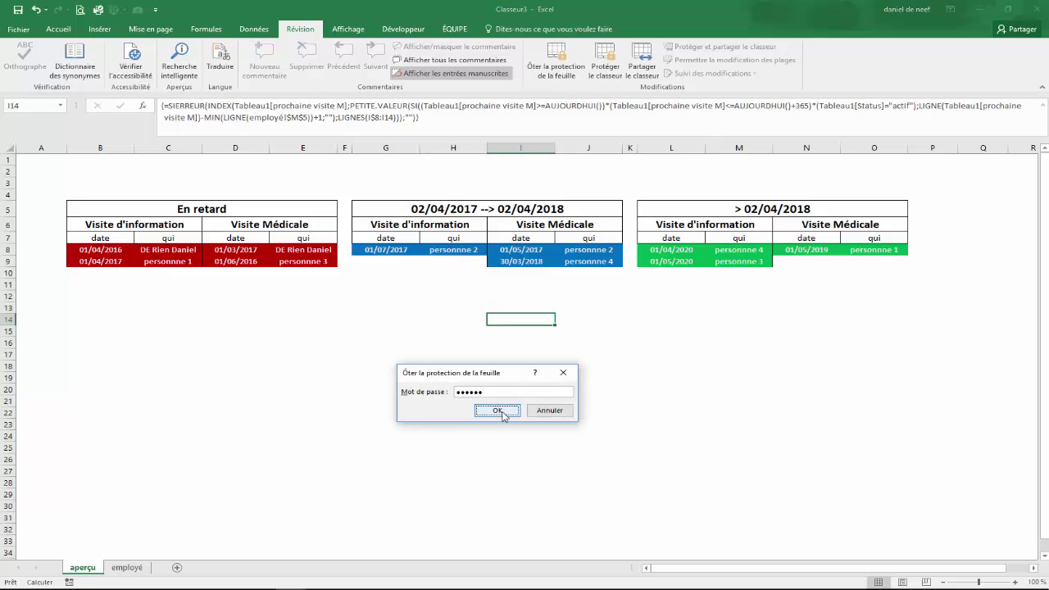
Test editability by deleting I13's formula, then restore it with Ctrl+Z
left_click(737, 330)
left_click(515, 413)
left_click(453, 380)
left_click(541, 370)
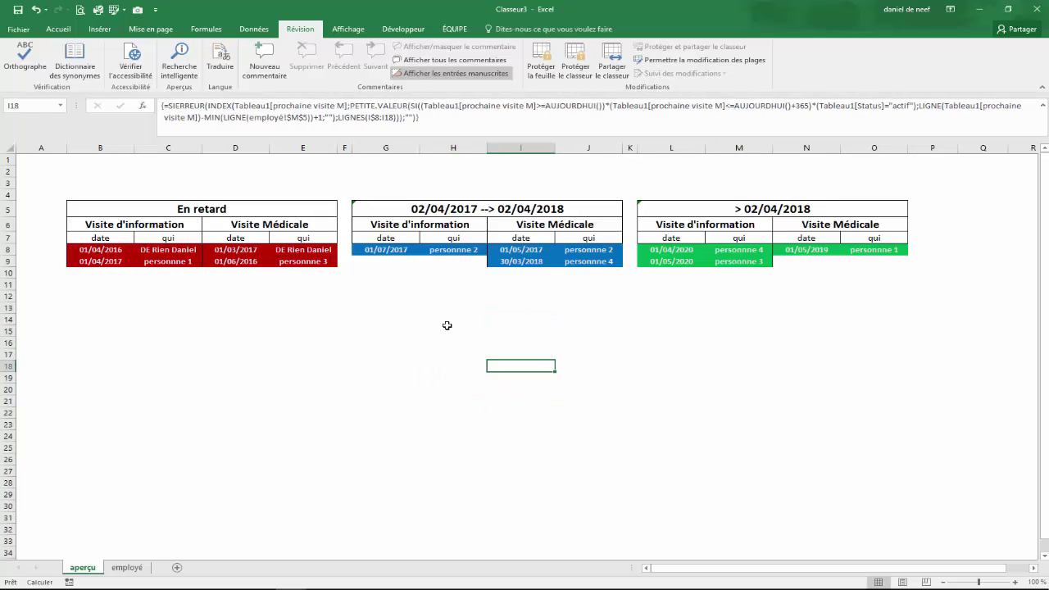
left_click(536, 307)
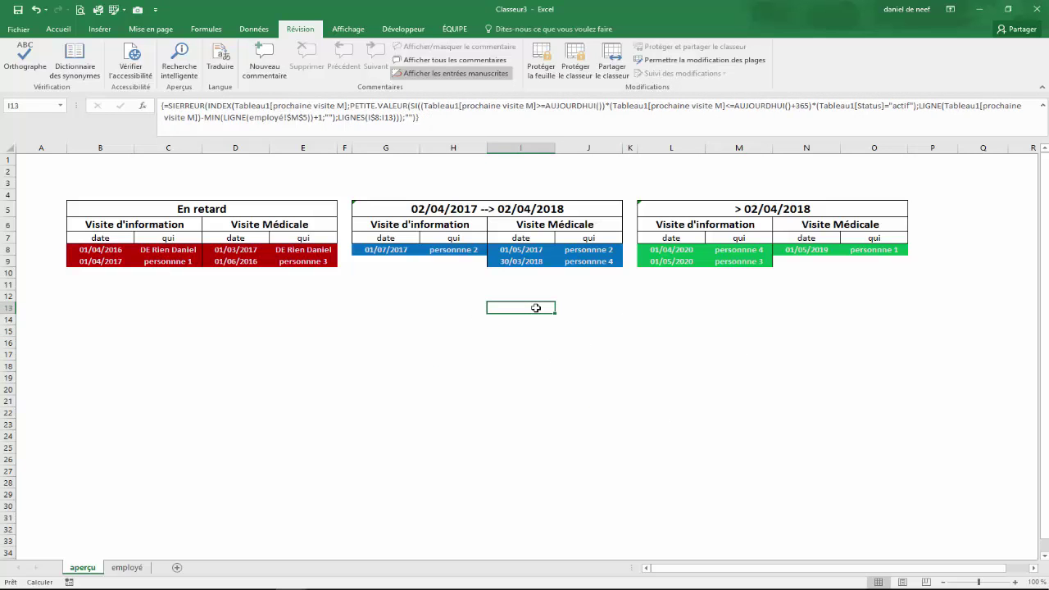
key("Delete")
key("Down")
key("Up")
key("Up")
key("Down")
key("Down")
key("Up")
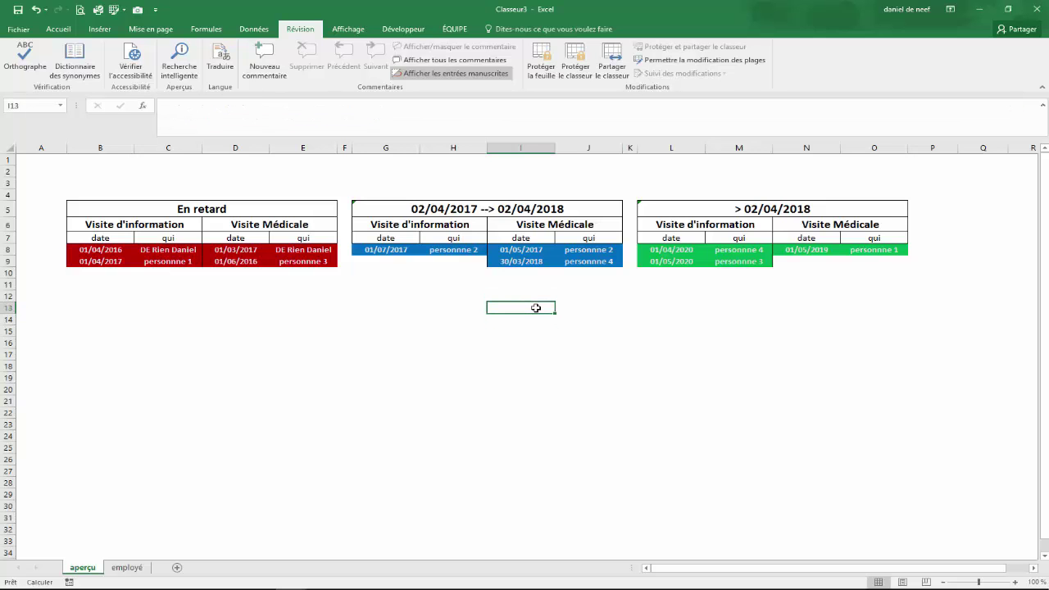
key("ctrl+z")
Re-protect the aperçu sheet with Protéger la feuille, entering the password twice
left_click(439, 374)
left_click(428, 208)
left_click(569, 368)
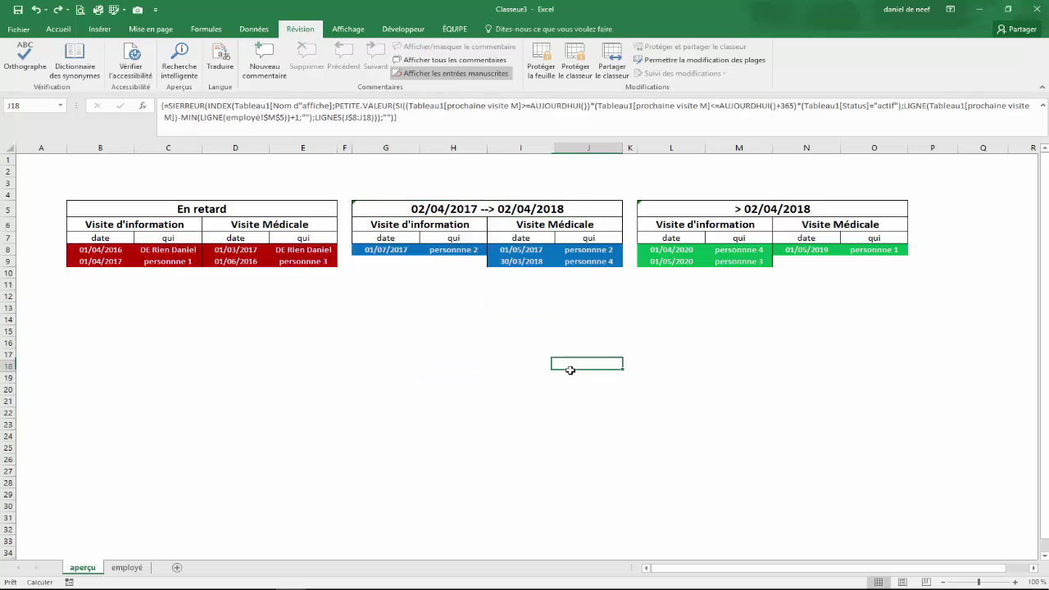
left_click(542, 331)
left_click(541, 69)
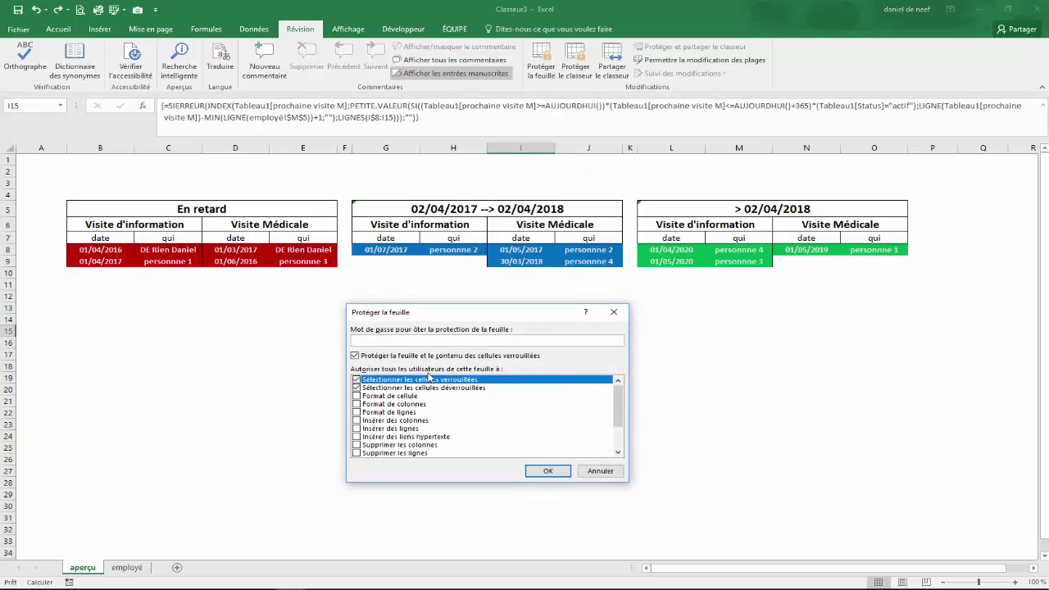
key("Return")
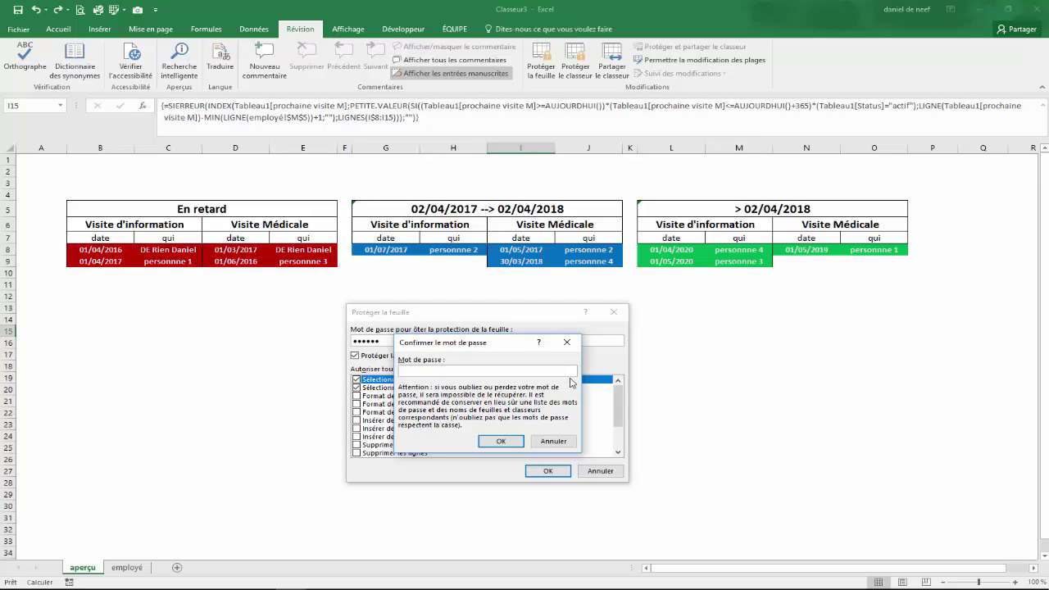
type("••••••")
key("Return")
Select formula cells such as J21 to check they are locked on the protected sheet
left_click(576, 435)
left_click(574, 391)
left_click(440, 347)
left_click(739, 342)
left_click(583, 402)
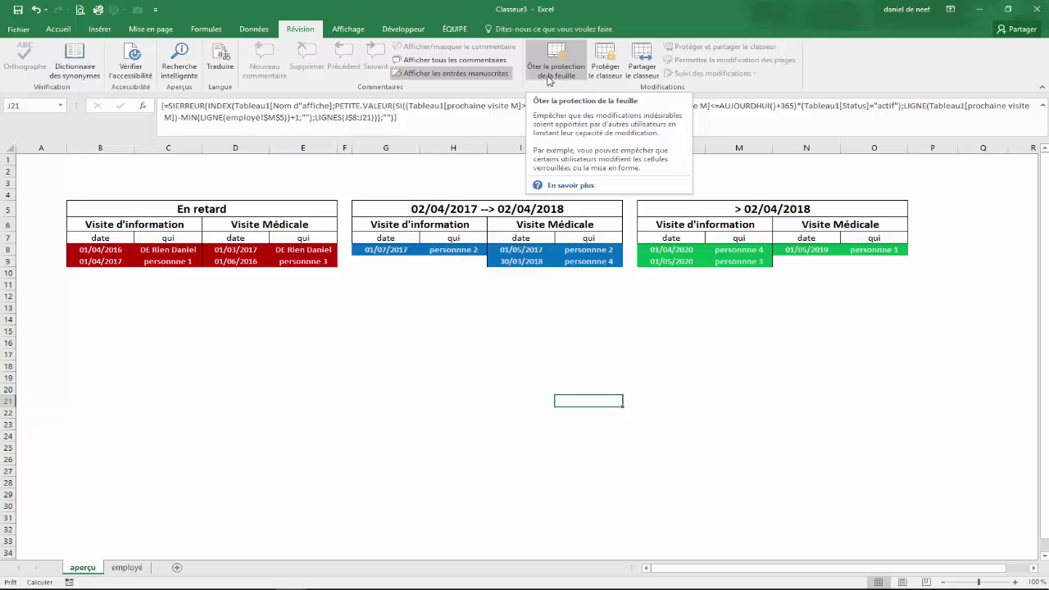
left_click(549, 79)
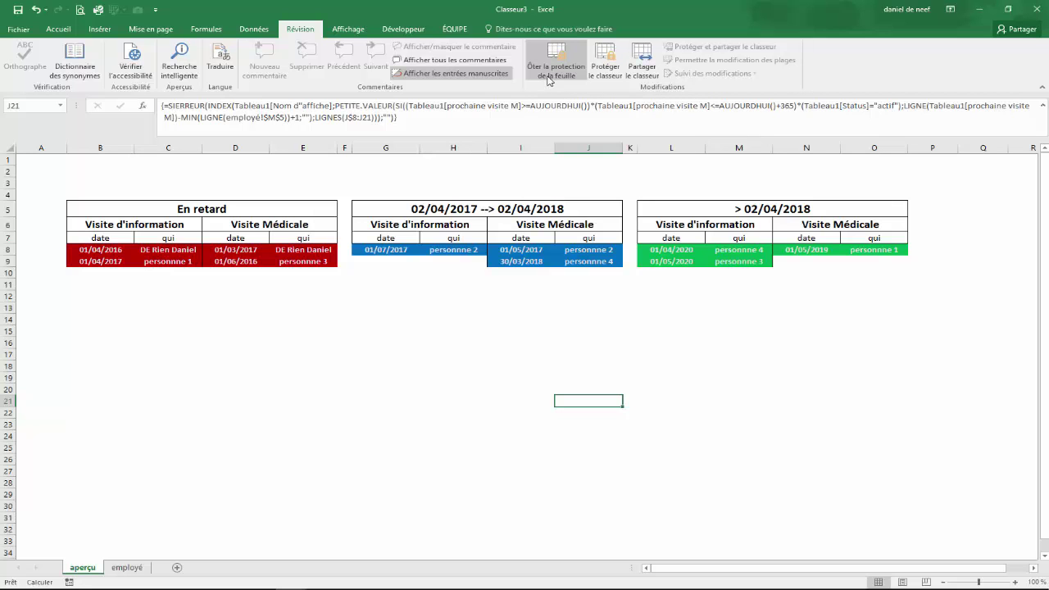